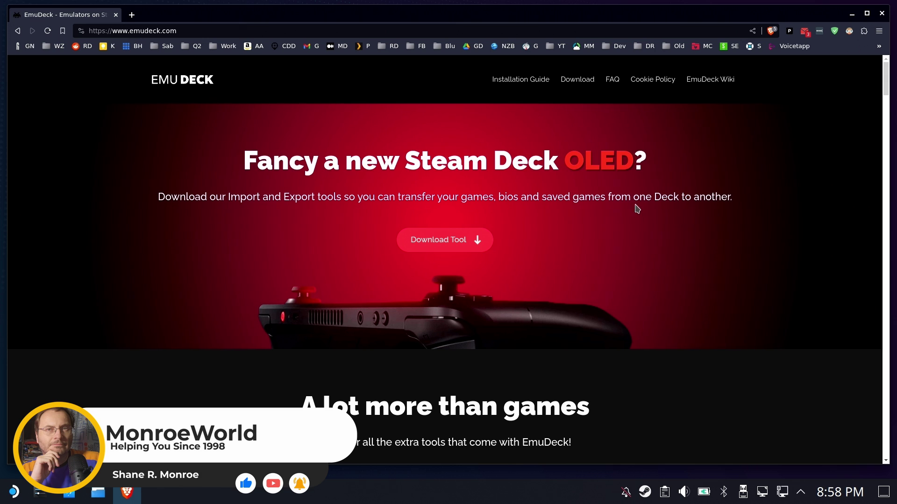
Step: Download the EmuDeck Export Tool and save it to the Desktop as EmuDeckExportSaves.desktop
left_click_drag(150, 156, 654, 163)
left_click(746, 224)
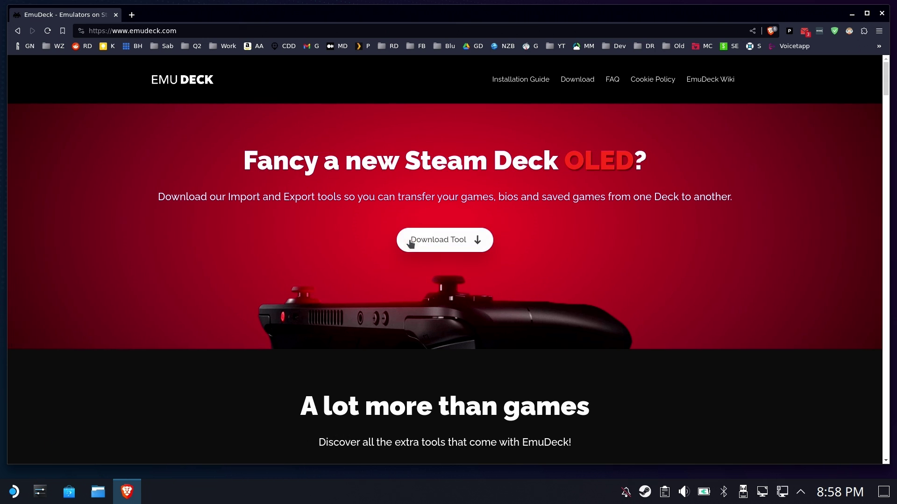
left_click(423, 240)
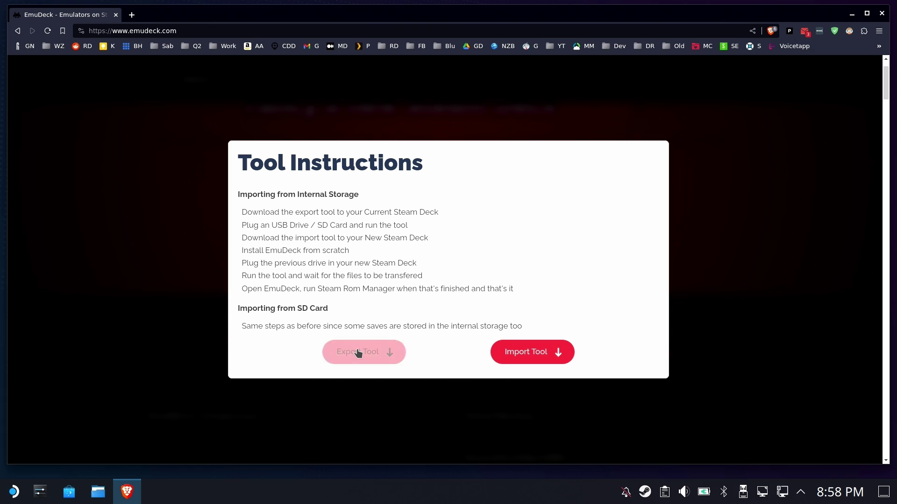
left_click(358, 352)
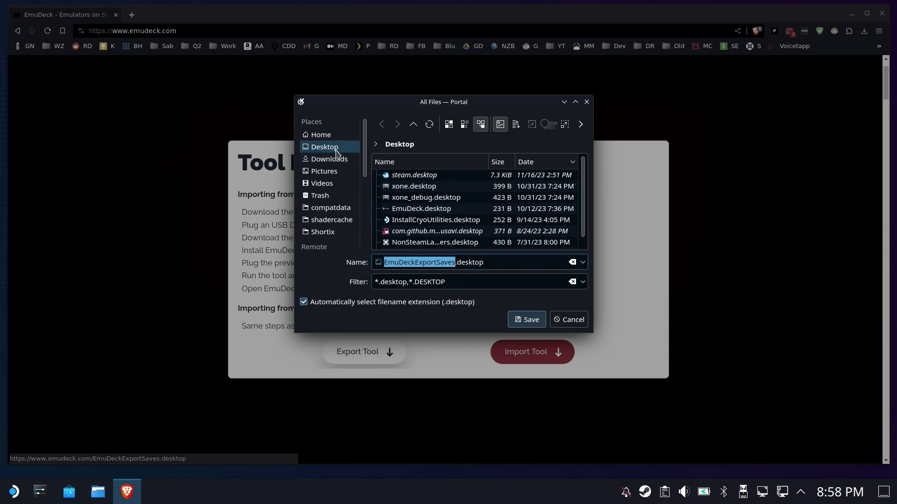
left_click(527, 263)
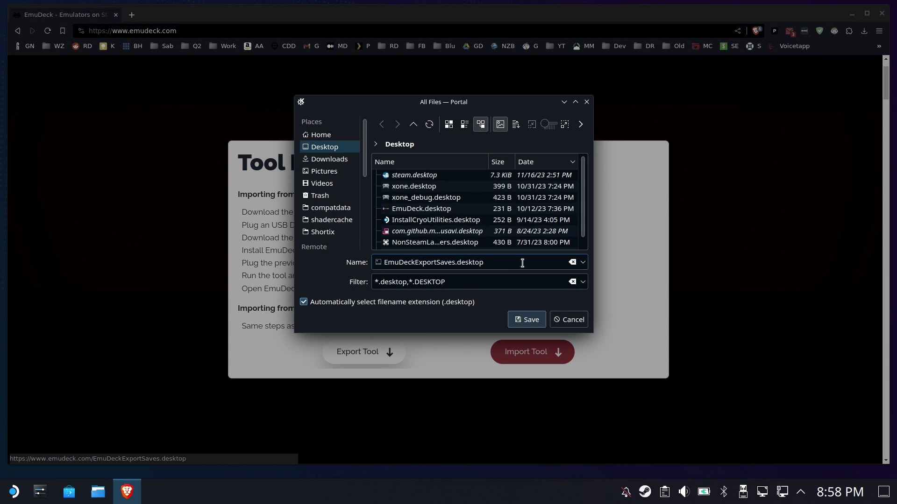
left_click_drag(523, 263, 318, 260)
left_click(508, 271)
left_click_drag(416, 269, 284, 264)
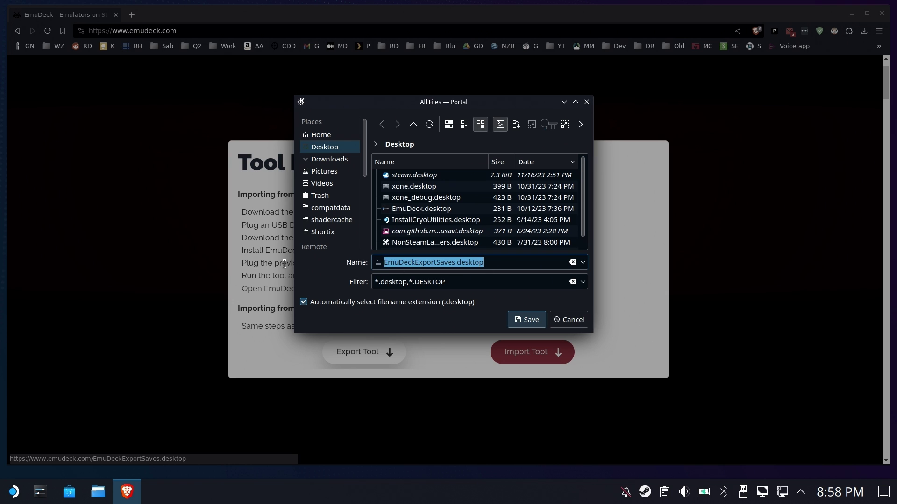
left_click(519, 321)
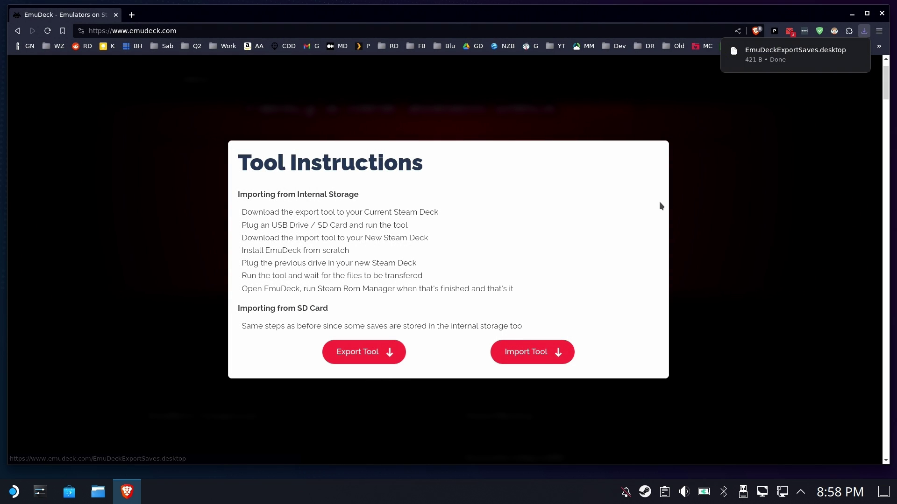
Step: Open the downloaded EmuDeckExportSaves.desktop file and close the text editor showing it
left_click(771, 56)
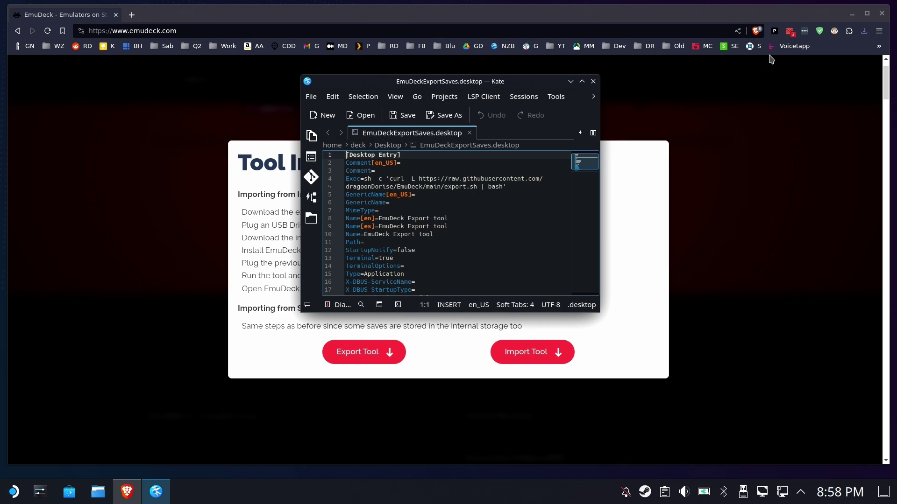
left_click(591, 83)
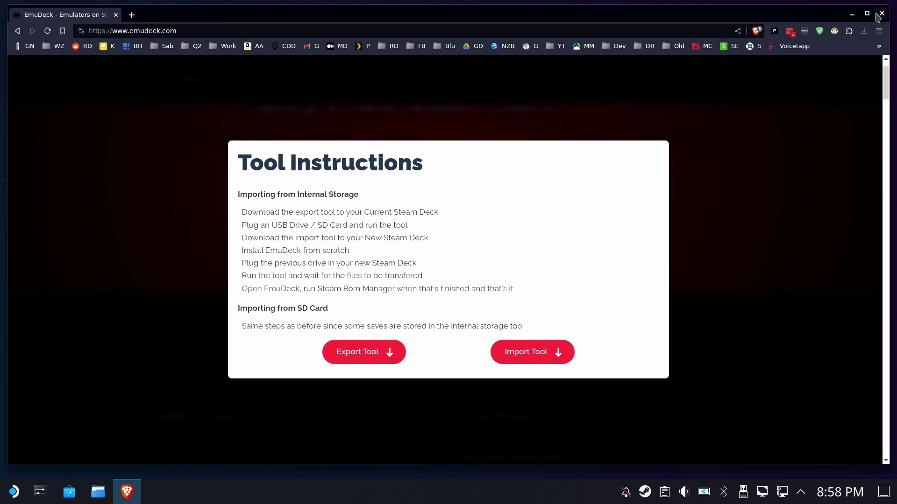
Step: Minimize the browser and select the EmuDeck Export tool on the desktop
left_click(848, 14)
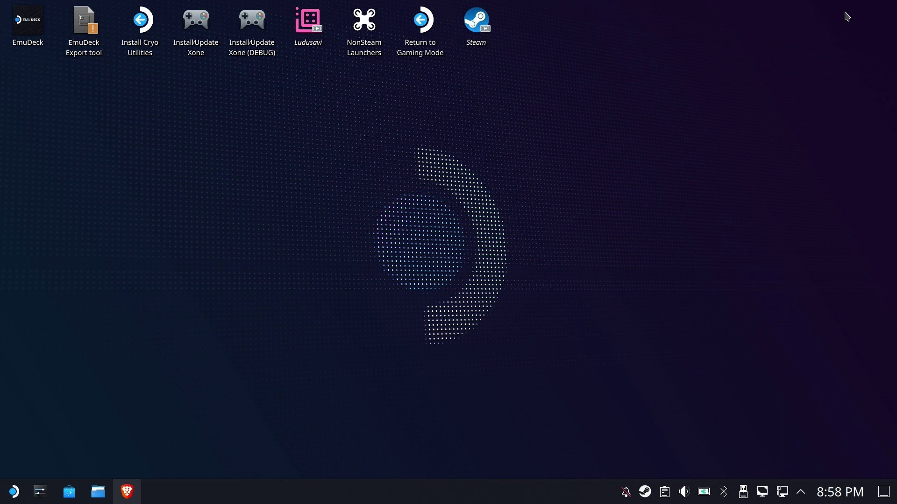
right_click(452, 131)
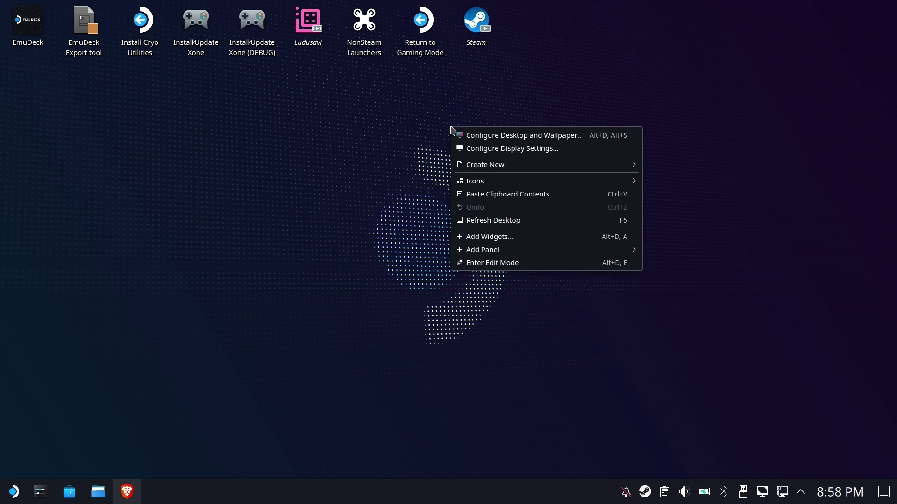
left_click(289, 131)
left_click(86, 22)
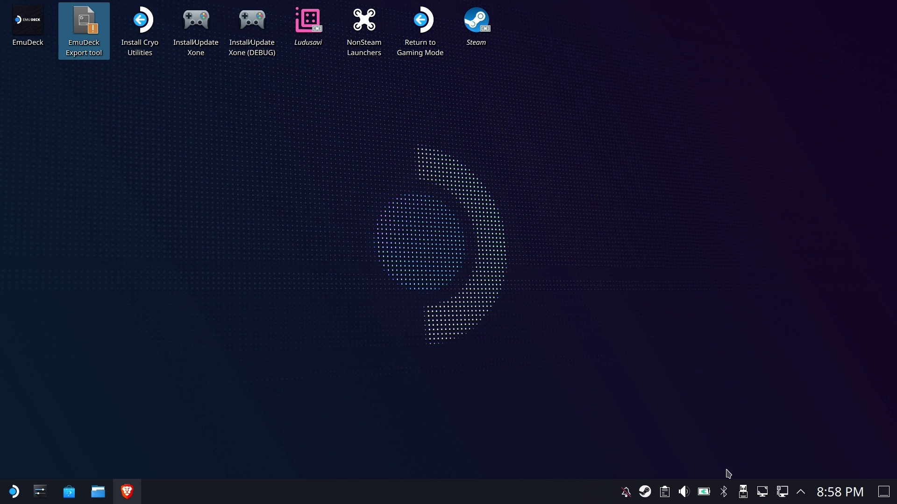
Step: Mount the 1TB External drive and check its status among the connected storage devices
left_click(745, 492)
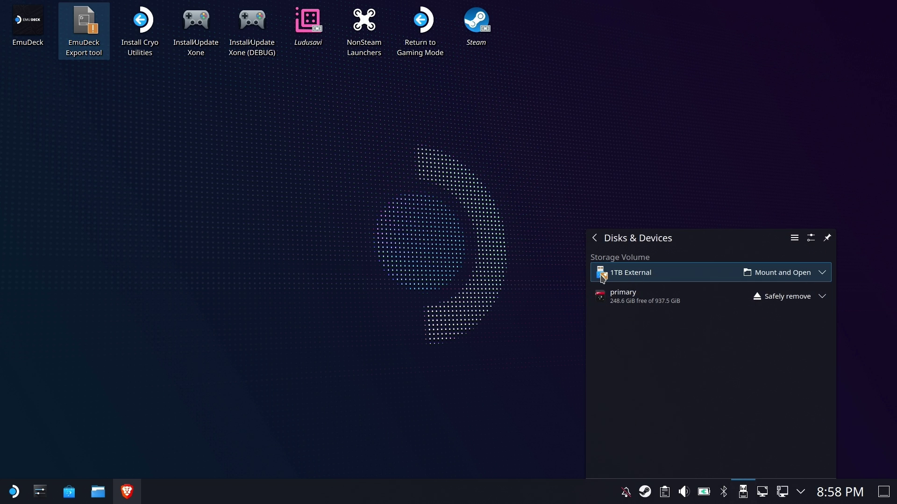
left_click(822, 272)
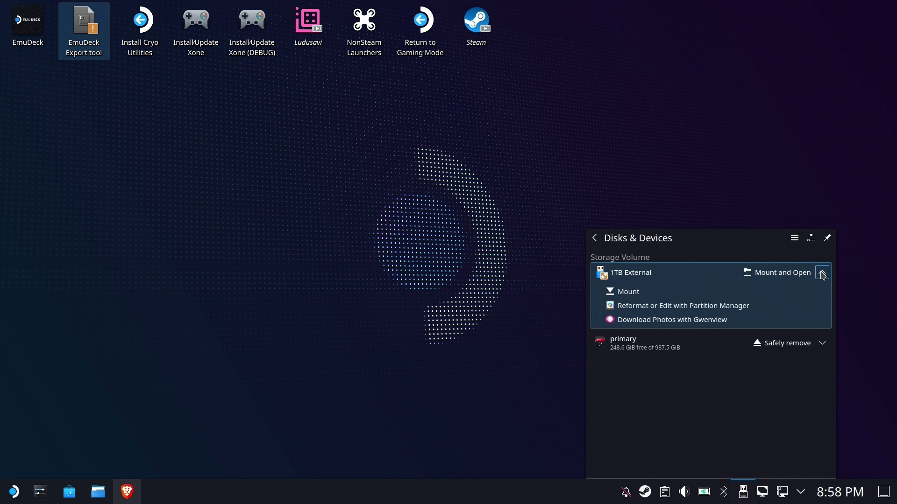
left_click(656, 294)
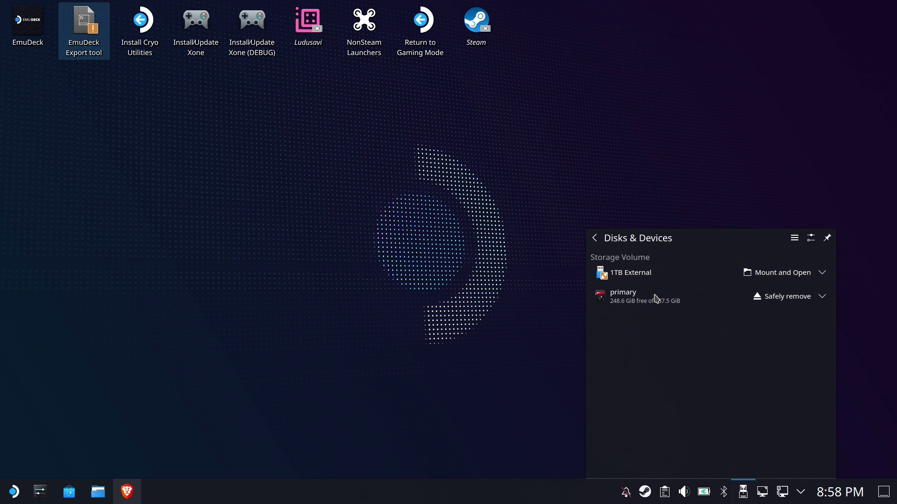
left_click(409, 304)
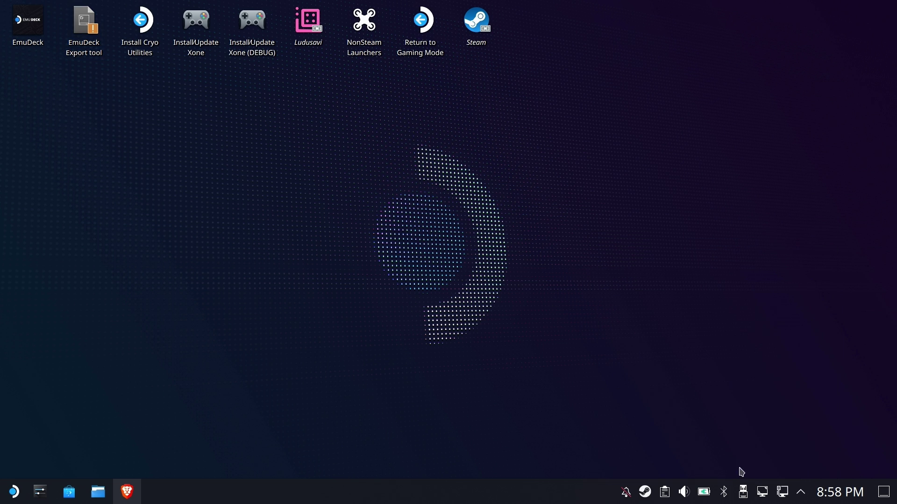
left_click(743, 493)
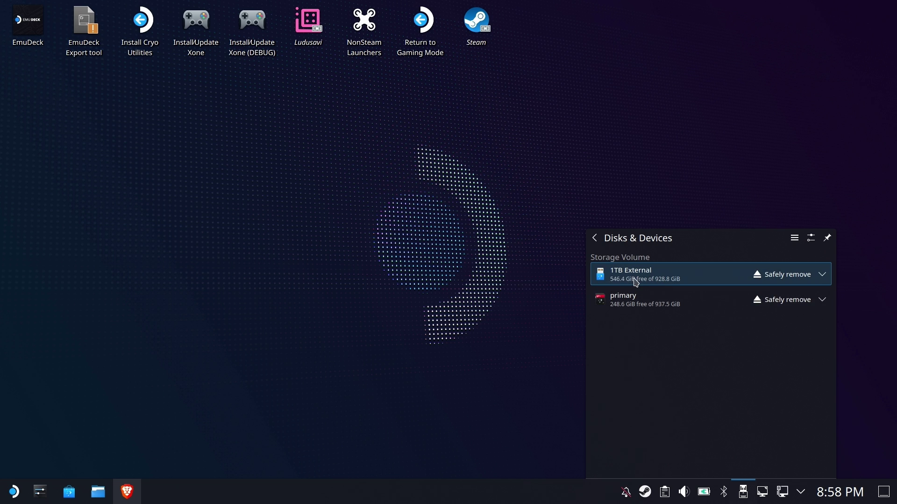
left_click(481, 272)
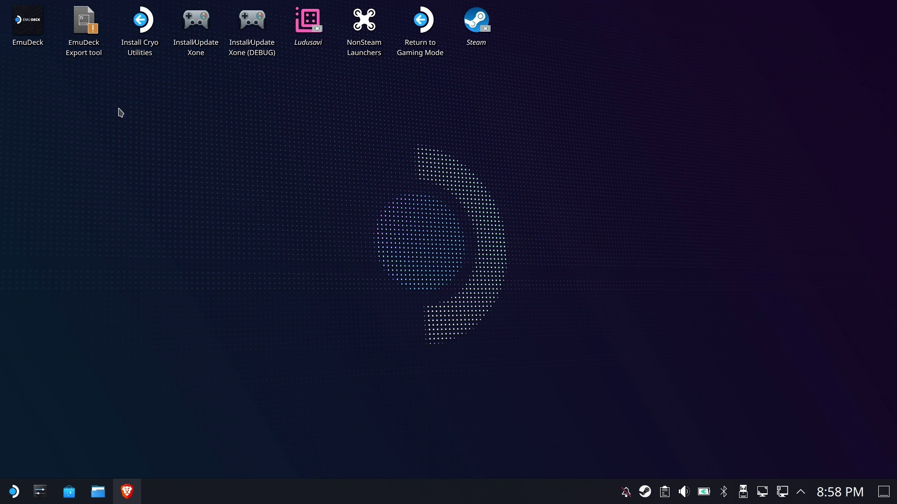
Step: Launch the EmuDeck Export tool from the desktop, allow it to run, and choose to export the saved games
left_click(84, 30)
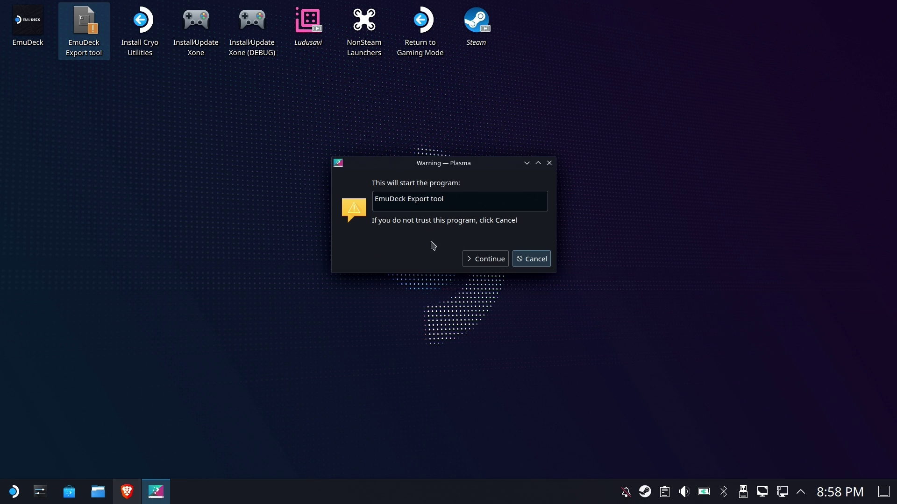
left_click(486, 259)
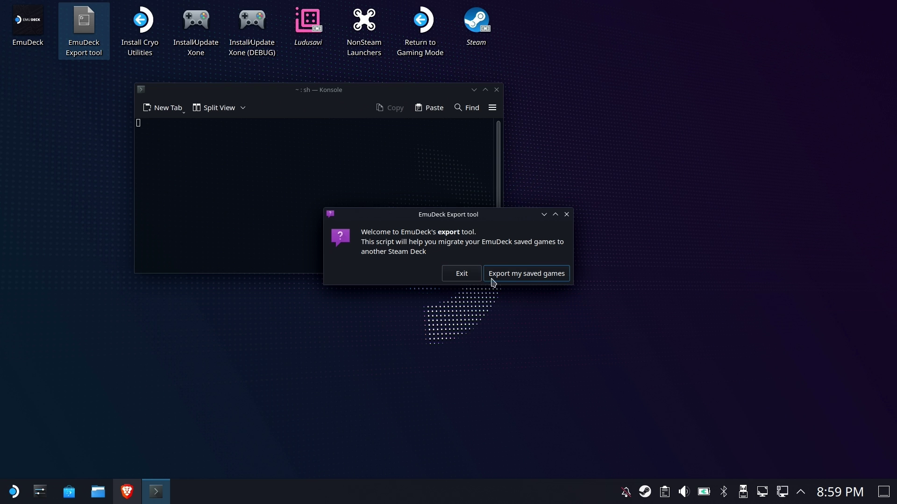
left_click(537, 279)
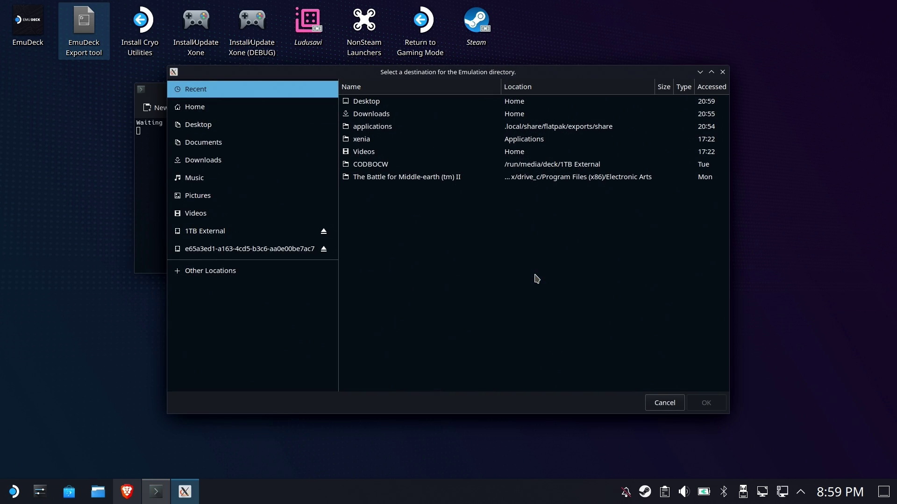
Step: Create a folder named EmuDeck Backup on the 1TB External drive and choose it as the export destination
left_click(218, 233)
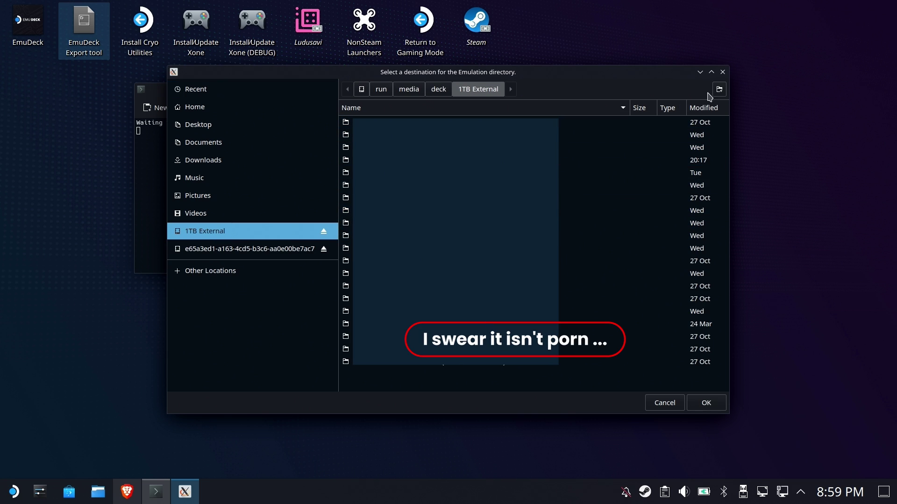
left_click(719, 91)
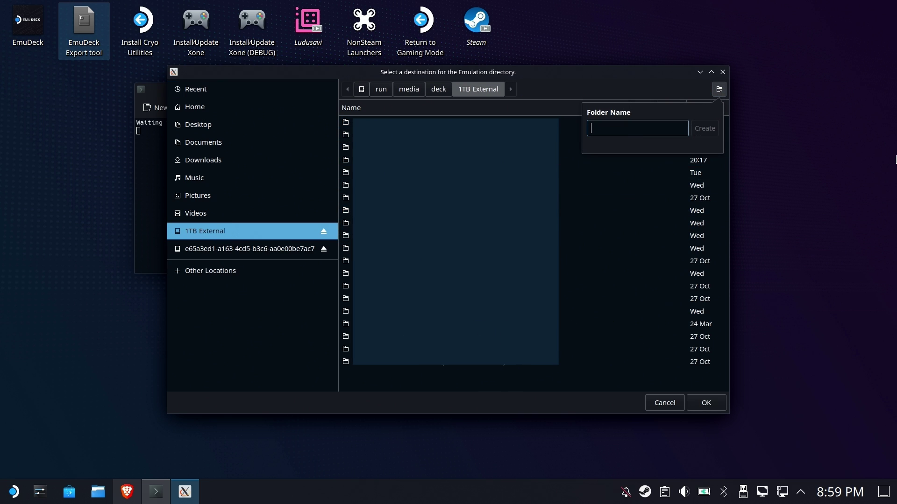
type("EmuDeck Backup")
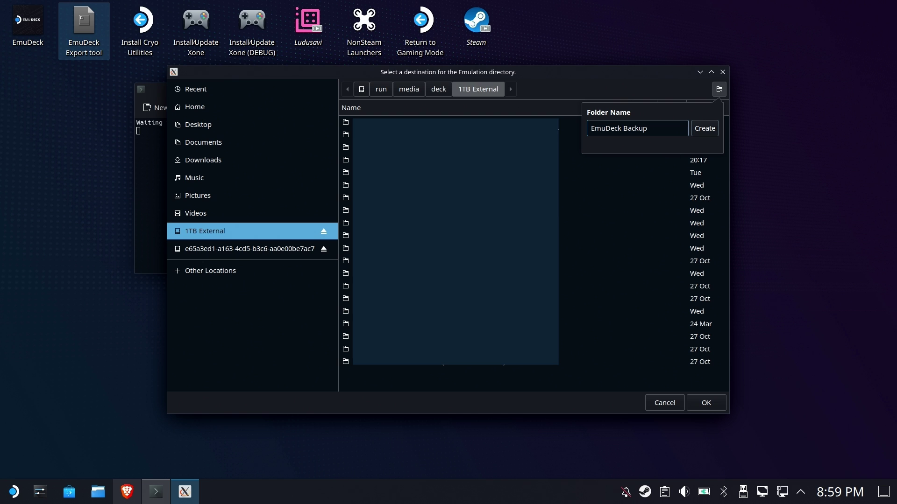
left_click(704, 128)
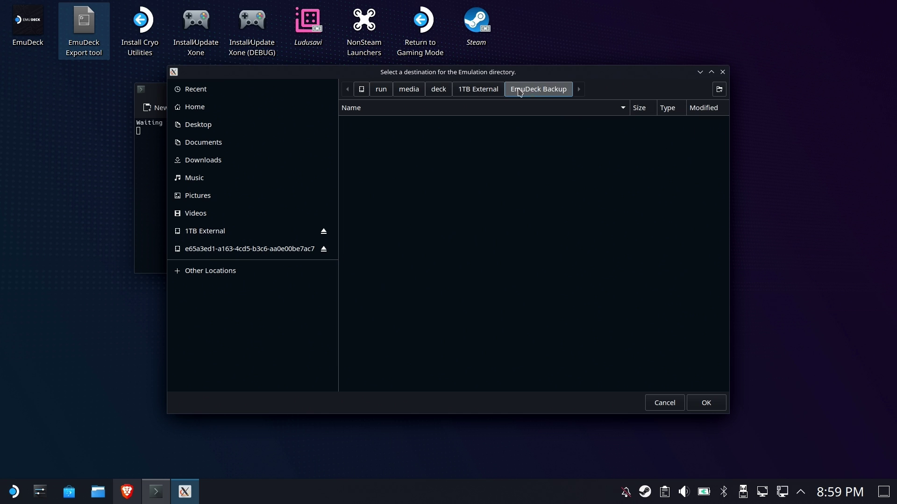
left_click(705, 399)
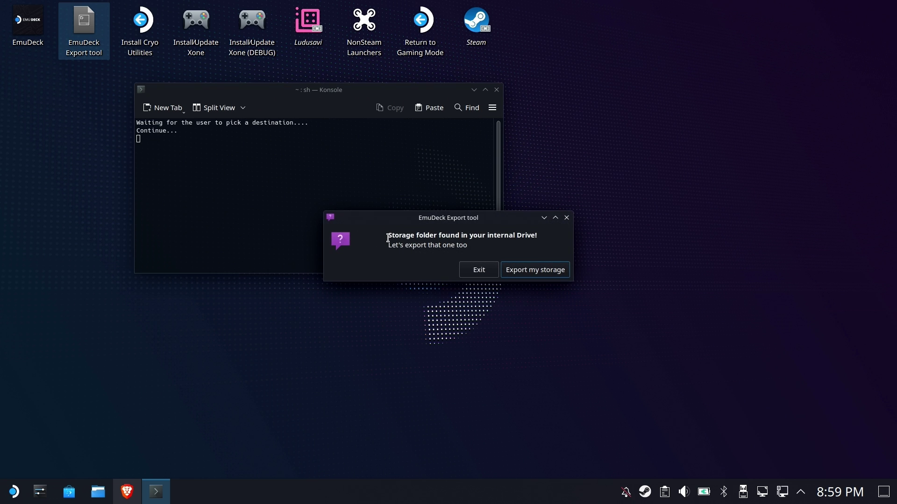
Step: Export the storage folder, all BIOS files and all ROMs, and close the tool's final message
left_click_drag(387, 238, 564, 233)
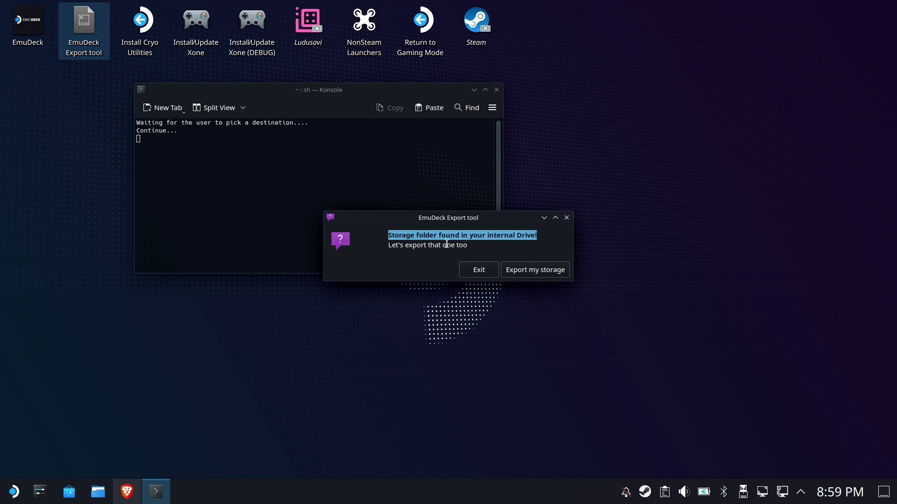
left_click(525, 274)
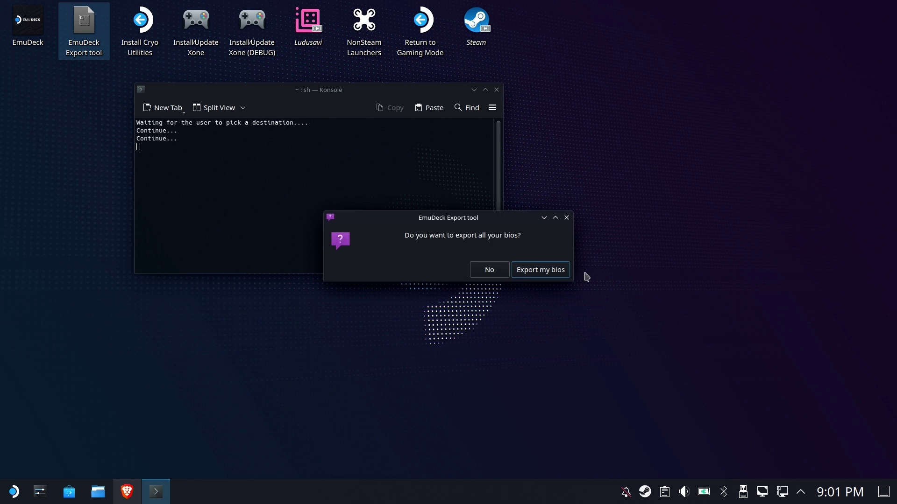
left_click(541, 270)
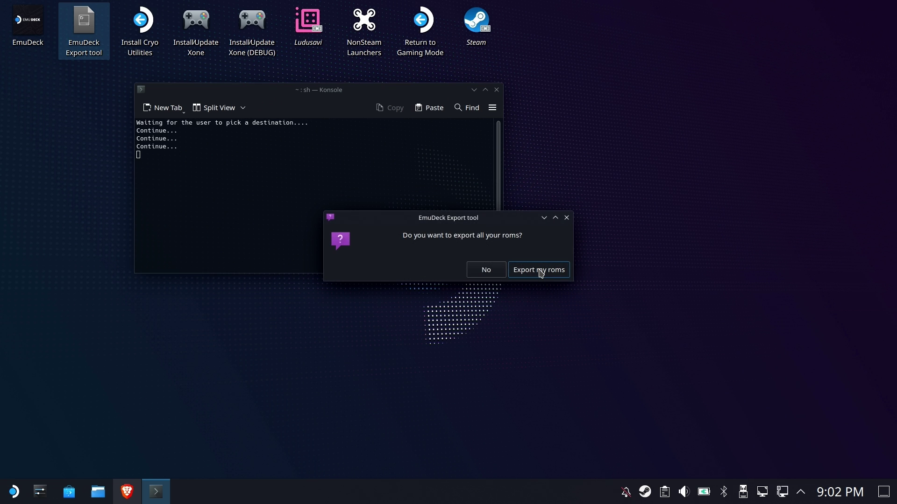
left_click(539, 270)
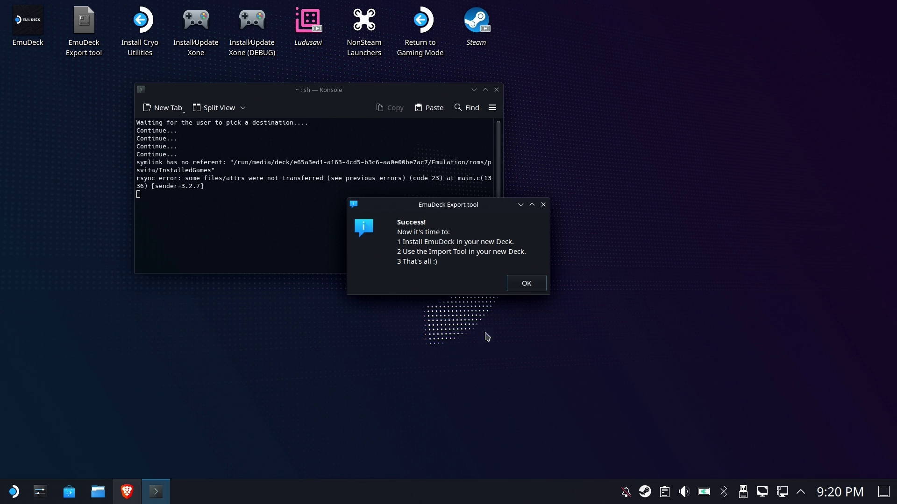
left_click(527, 290)
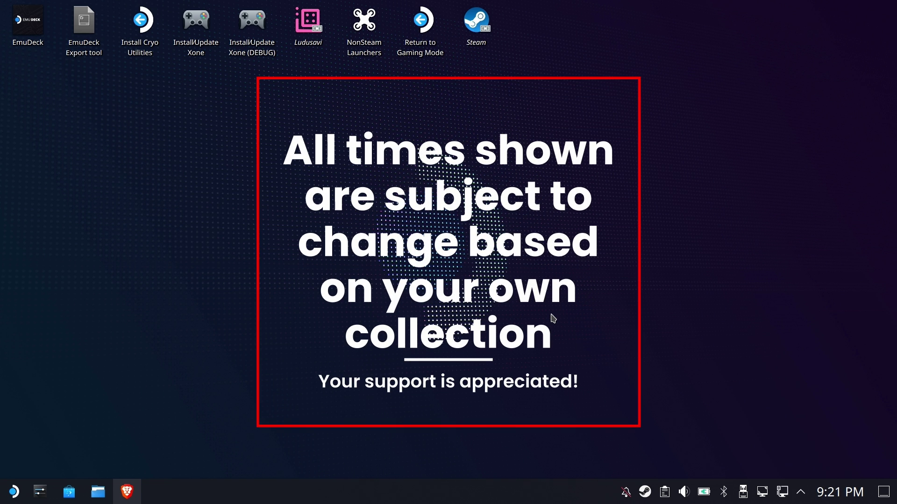
Step: In the Dolphin file manager, check the size and properties of the EmuDeck Backup folder on the 1TB External drive
left_click(100, 498)
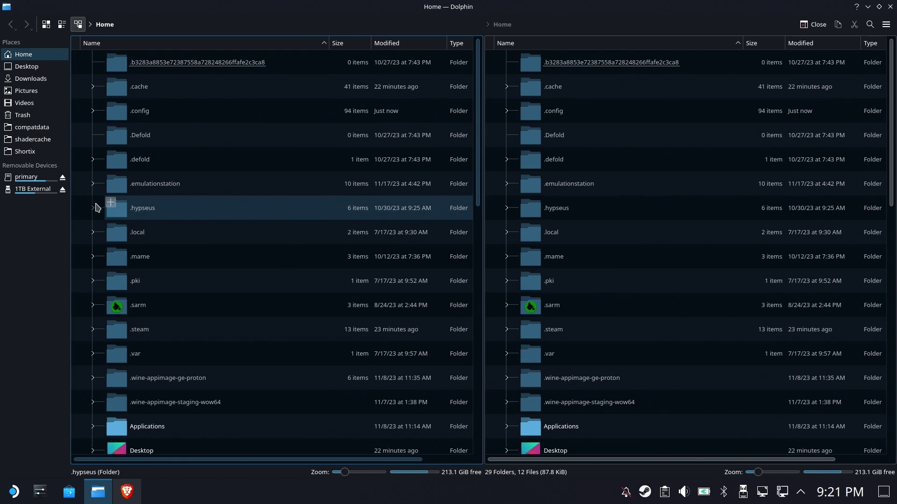
left_click(39, 192)
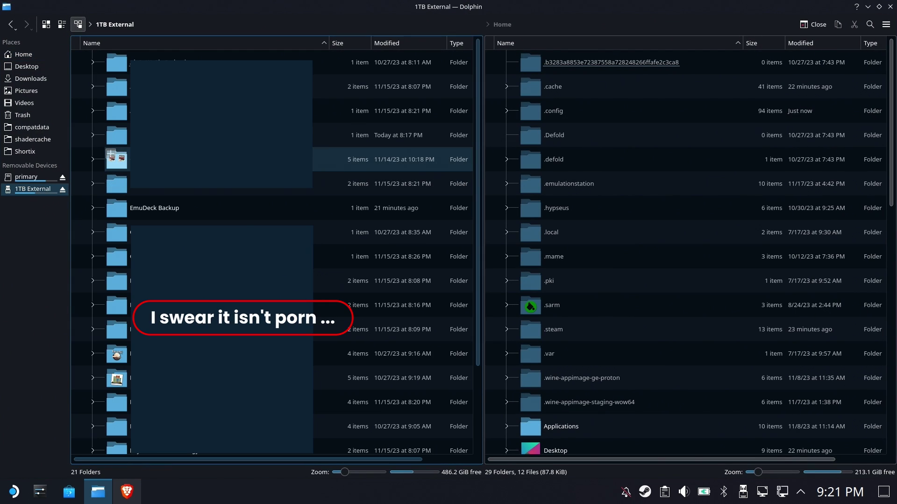
left_click(166, 208)
right_click(165, 209)
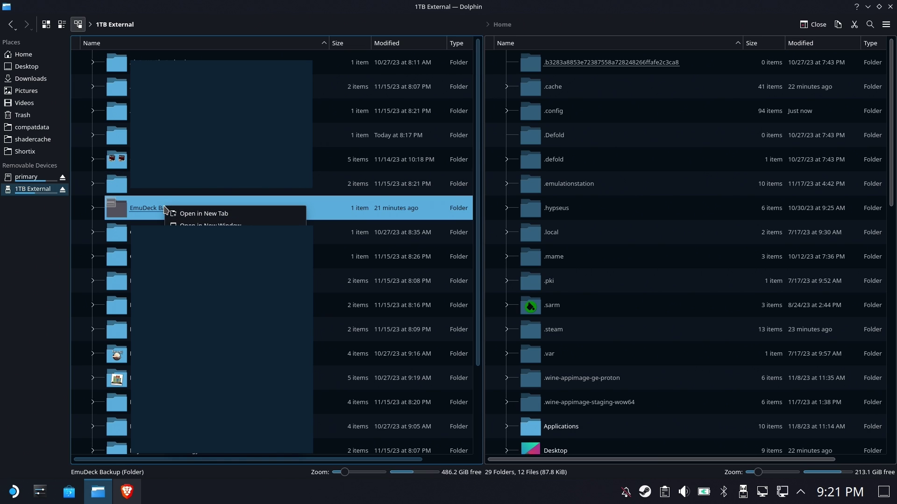
left_click(205, 406)
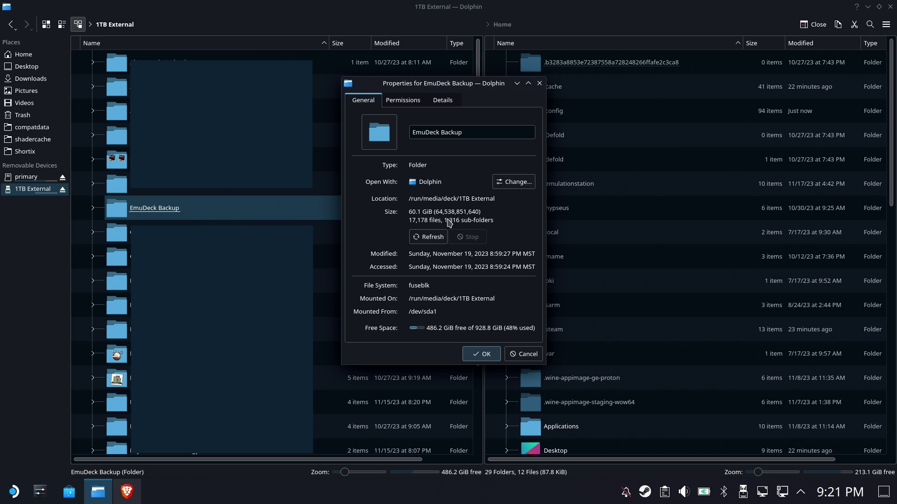
left_click(524, 354)
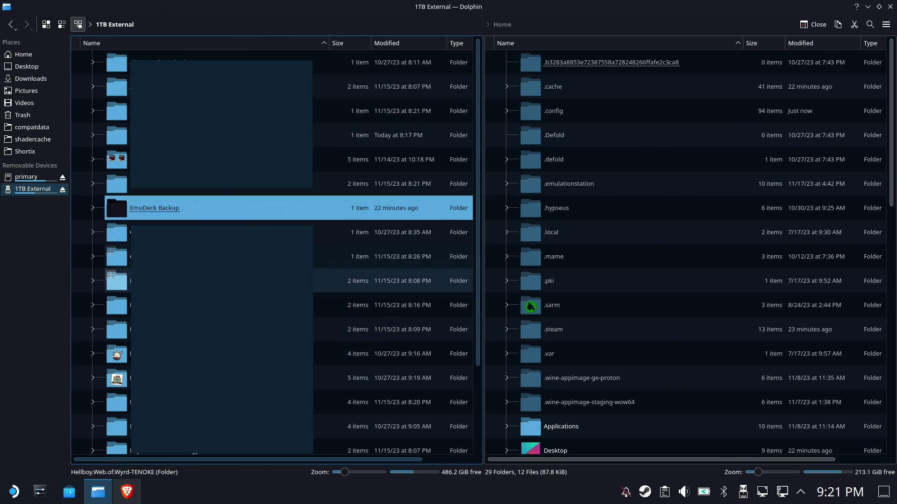
Step: Open the EmuDeck folder inside EmuDeck Backup and look over its exported subfolders
left_click(155, 208)
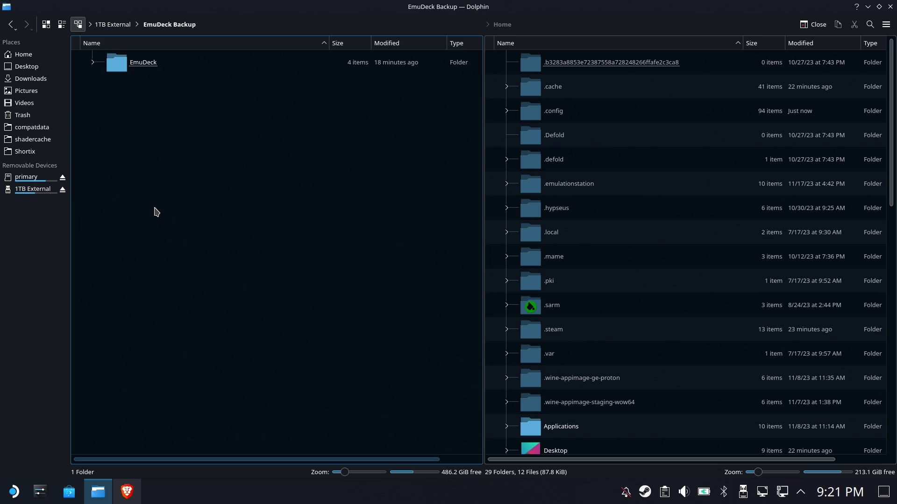
left_click(154, 68)
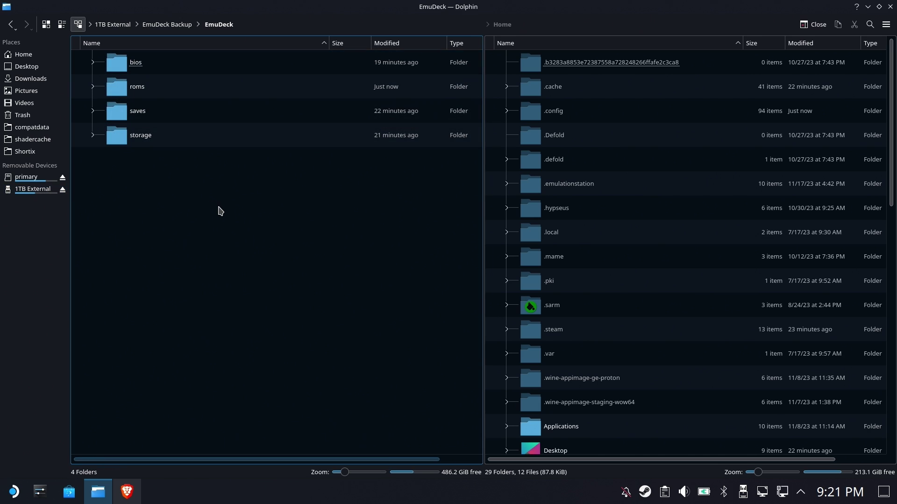
left_click_drag(220, 211, 128, 67)
left_click(182, 236)
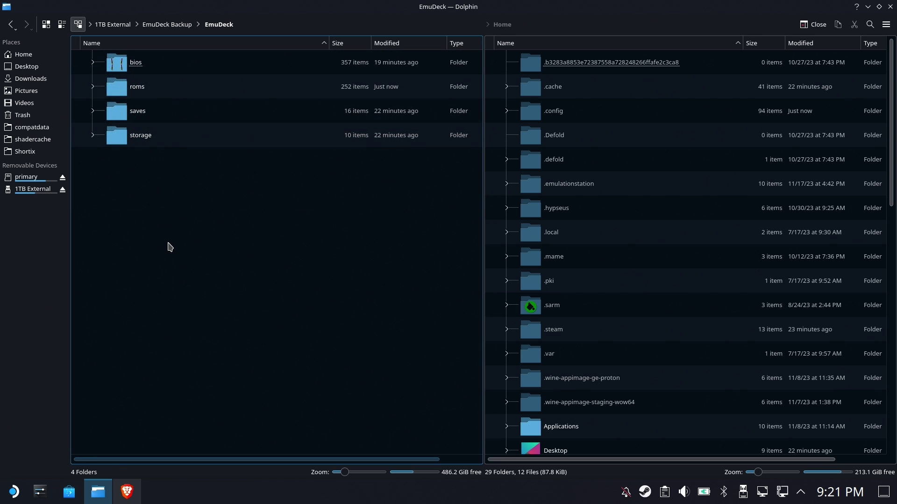
Step: Examine the contents of the exported roms, bios and saves folders, returning to the EmuDeck folder after each
double_click(142, 89)
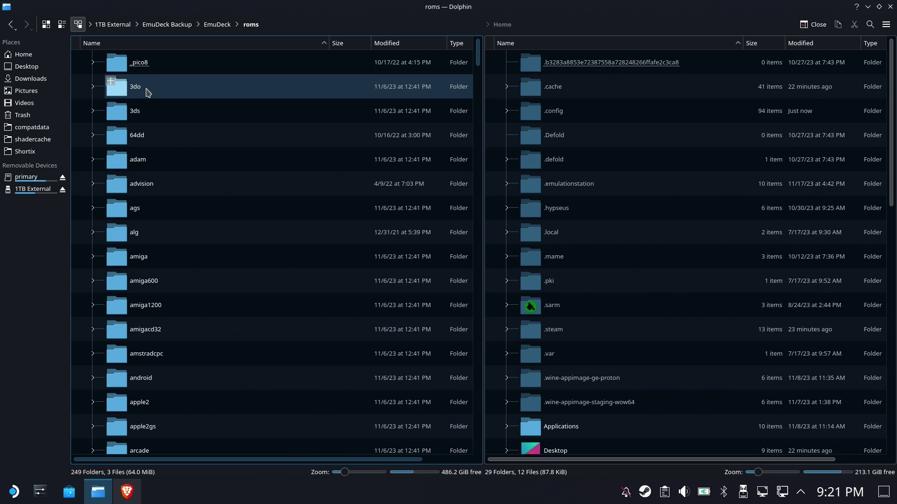
left_click(217, 27)
double_click(151, 69)
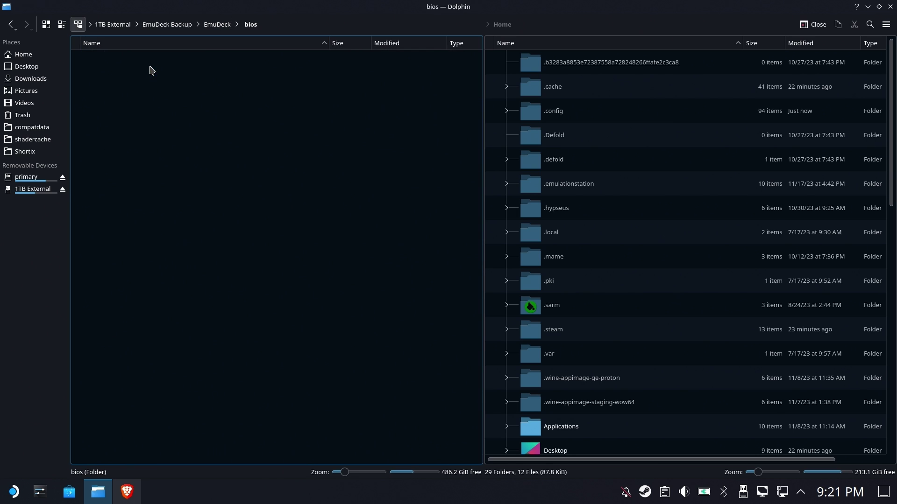
scroll(160, 84, "down", 8)
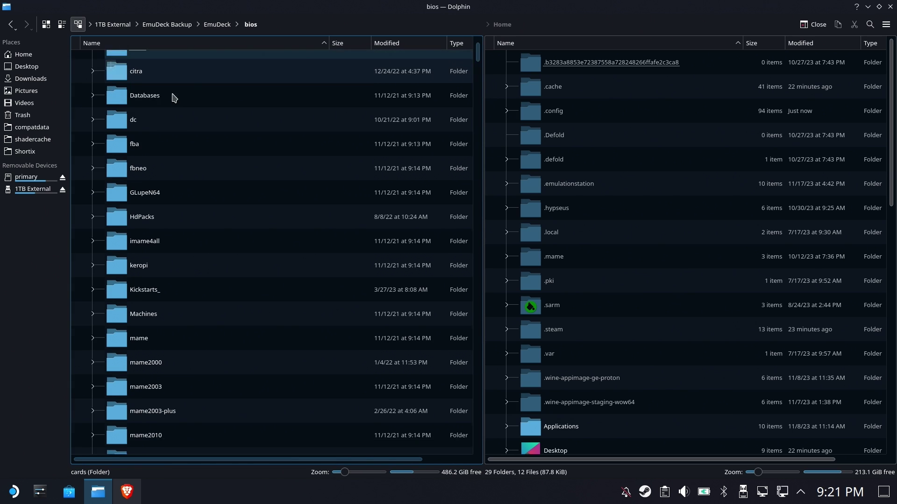
scroll(175, 119, "up", 8)
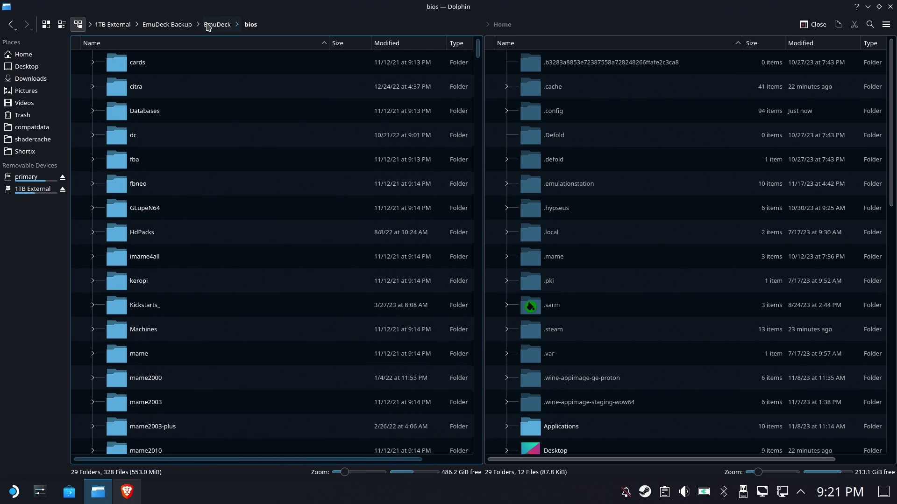
left_click(210, 24)
double_click(140, 115)
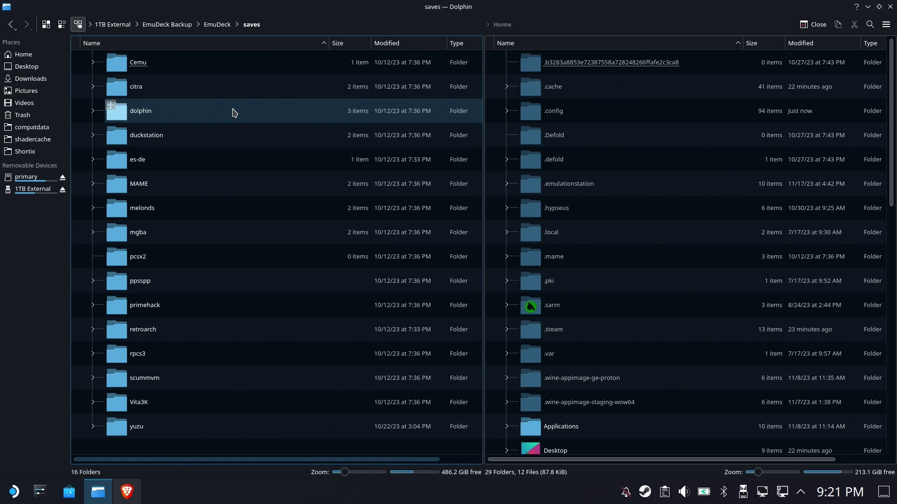
left_click(227, 27)
left_click(185, 209)
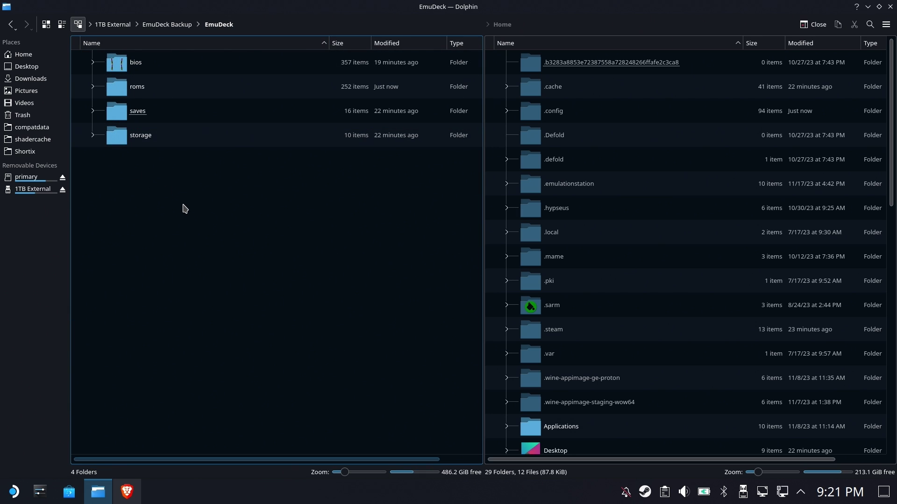
Step: Check the size of the exported roms folder in its properties, then close the file manager
right_click(137, 88)
left_click(179, 327)
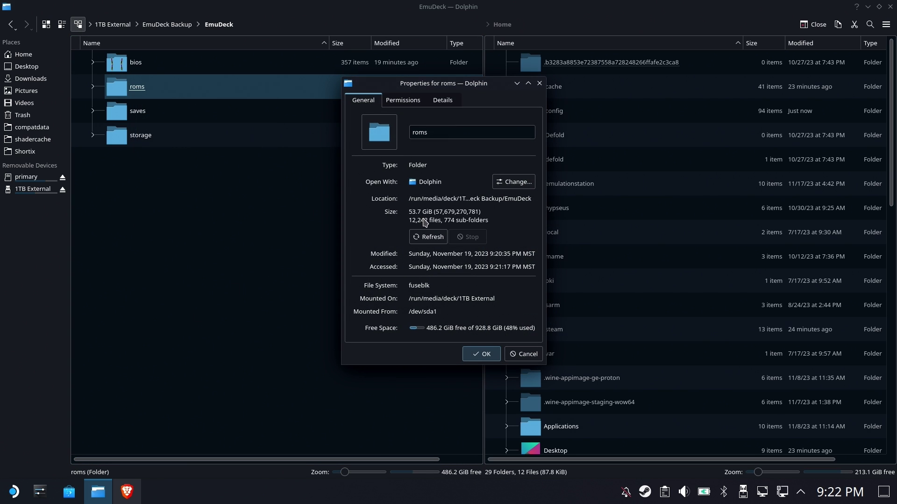
left_click(534, 359)
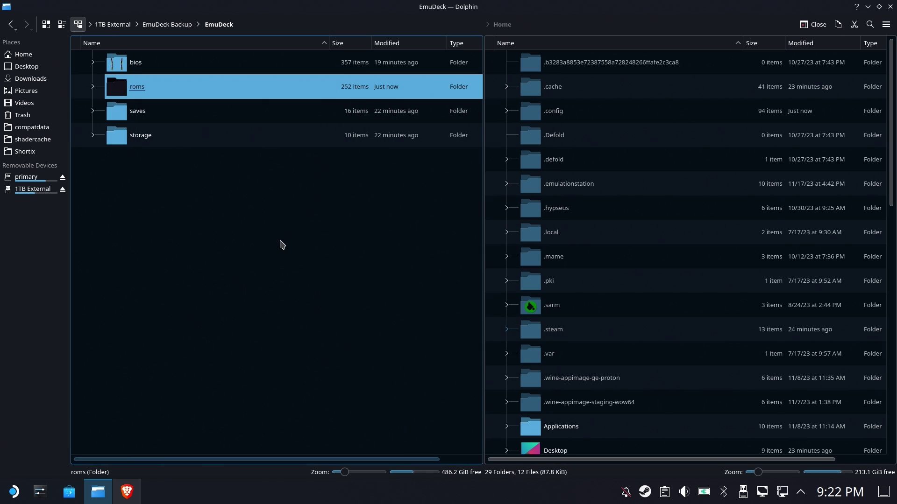
left_click(281, 244)
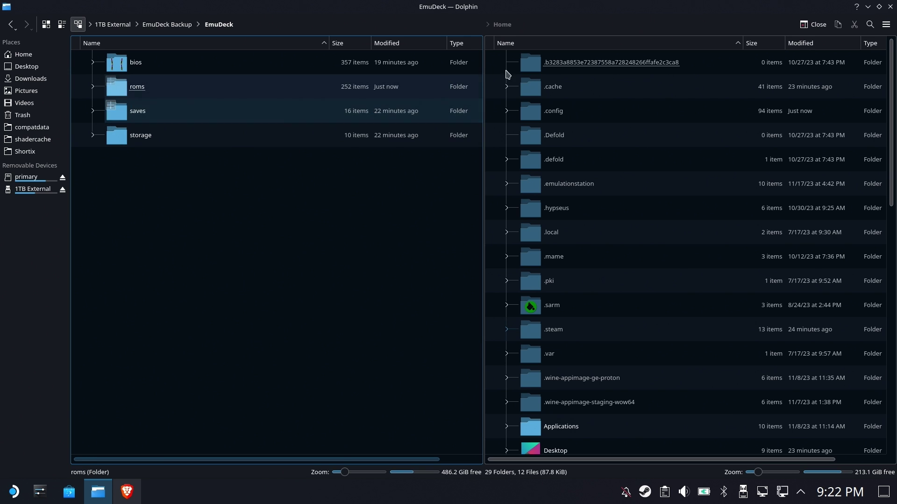
left_click(891, 7)
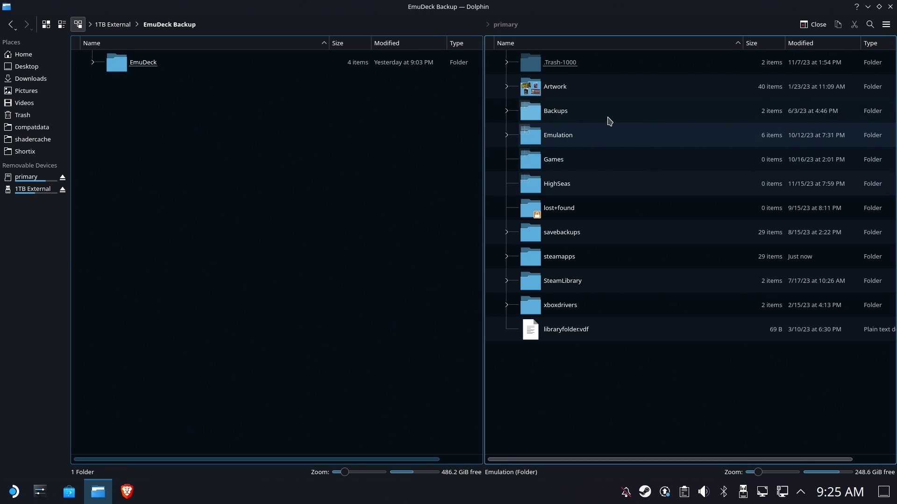
Step: Copy the downloaded_media folder from Emulation/tools on the primary drive into the EmuDeck Backup folder on the 1TB External drive
left_click(552, 137)
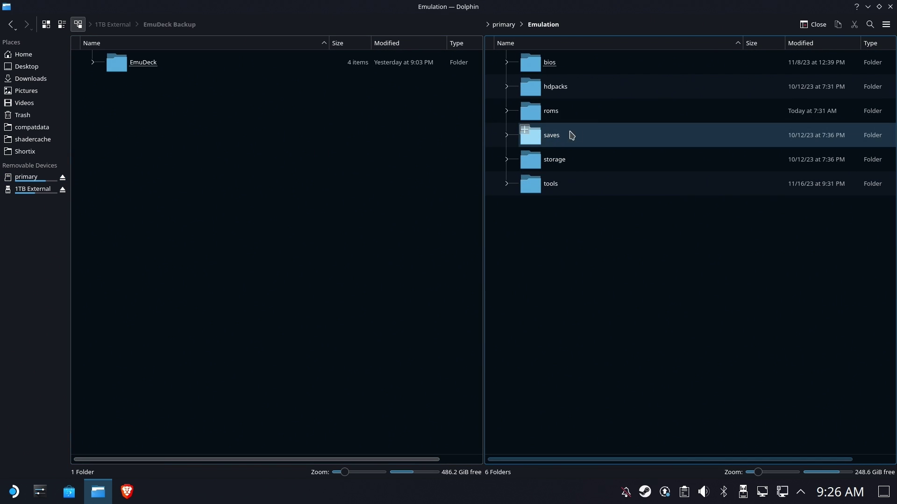
left_click(560, 193)
left_click(568, 111)
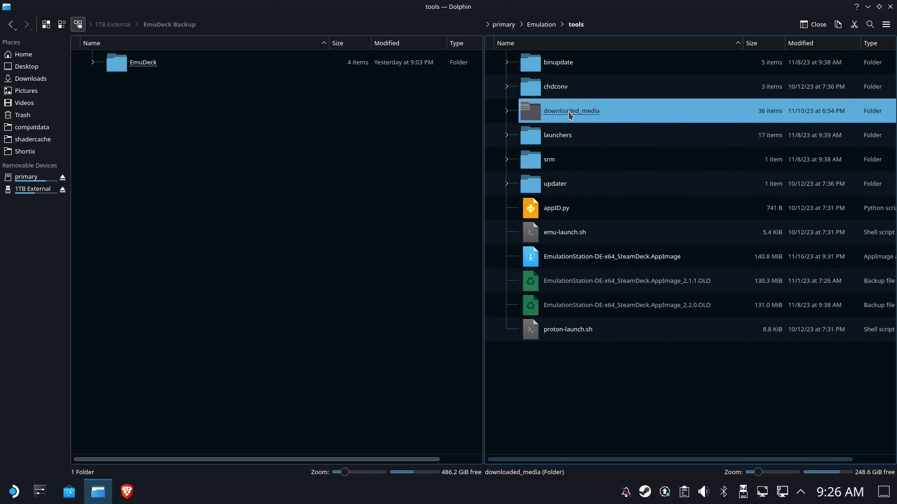
right_click(568, 111)
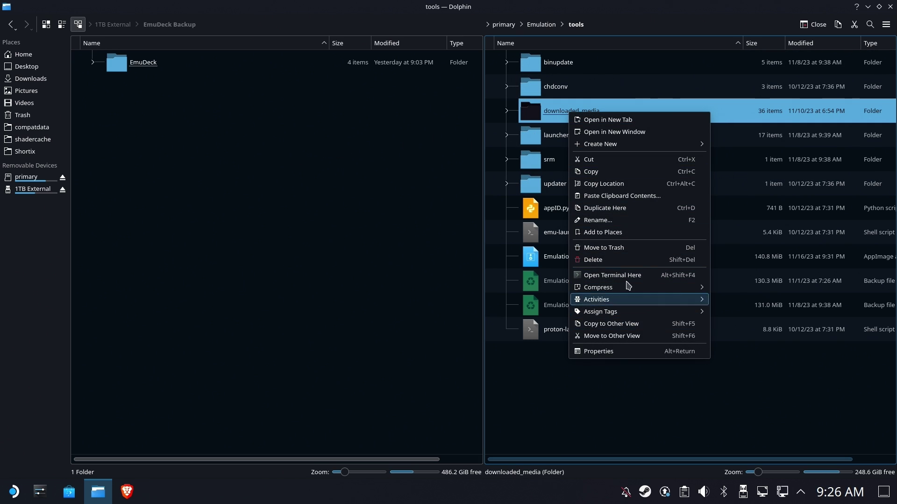
left_click(608, 172)
right_click(329, 173)
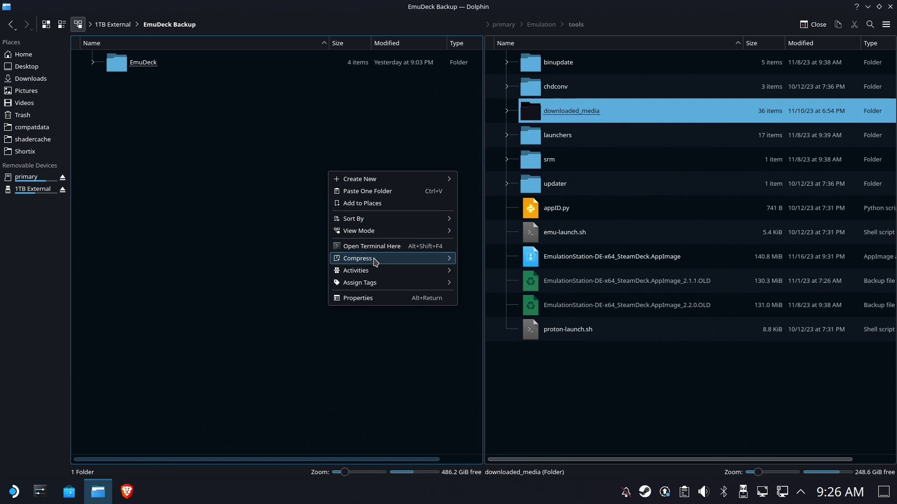
left_click(280, 227)
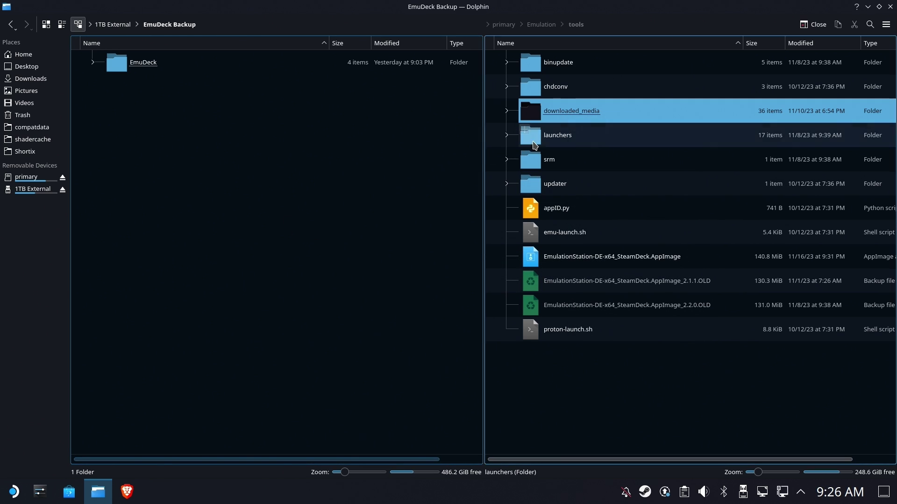
right_click(350, 182)
left_click(386, 201)
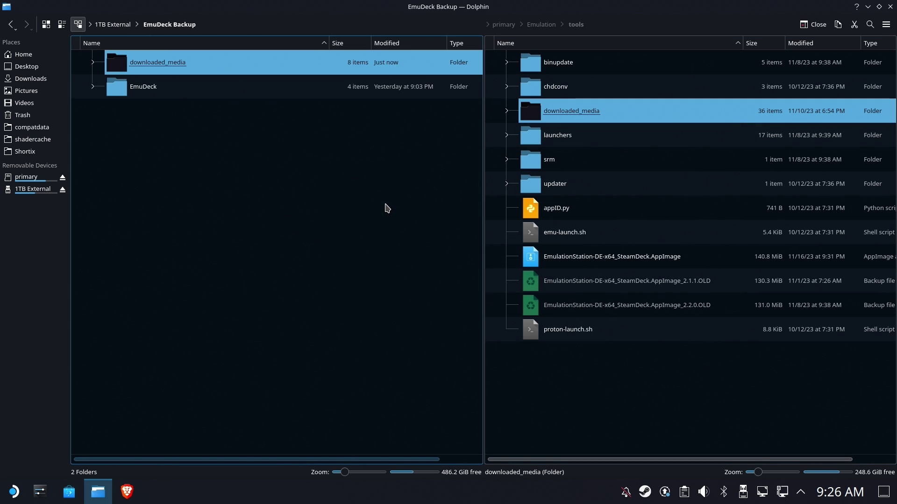